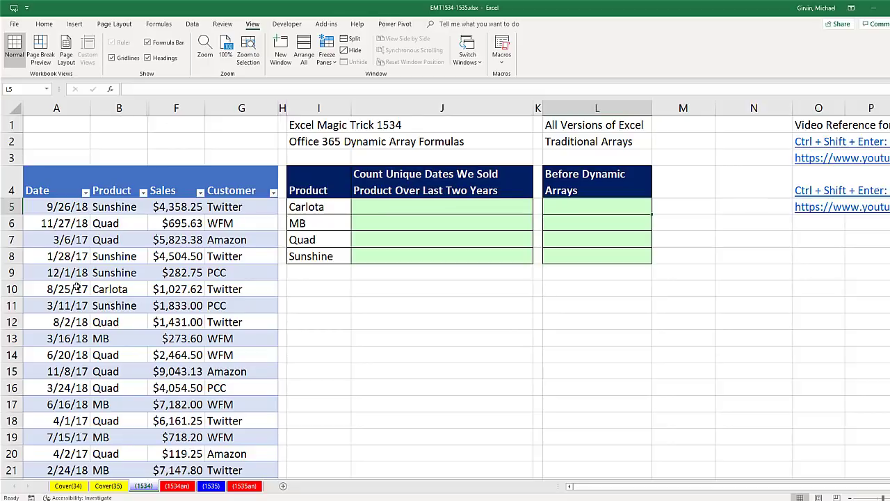
- In L5, start an =IF that tests whether fSales34[Product] equals Carlota in I5
left_click_drag(61, 286, 257, 288)
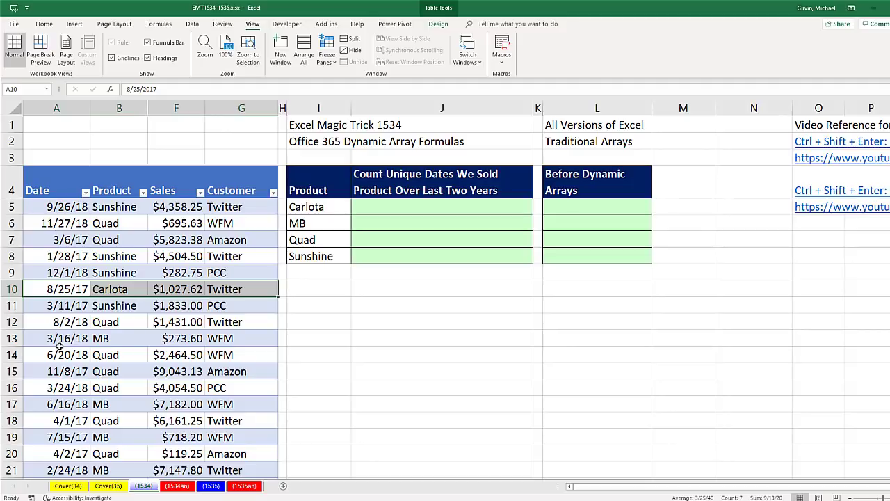
left_click(565, 211)
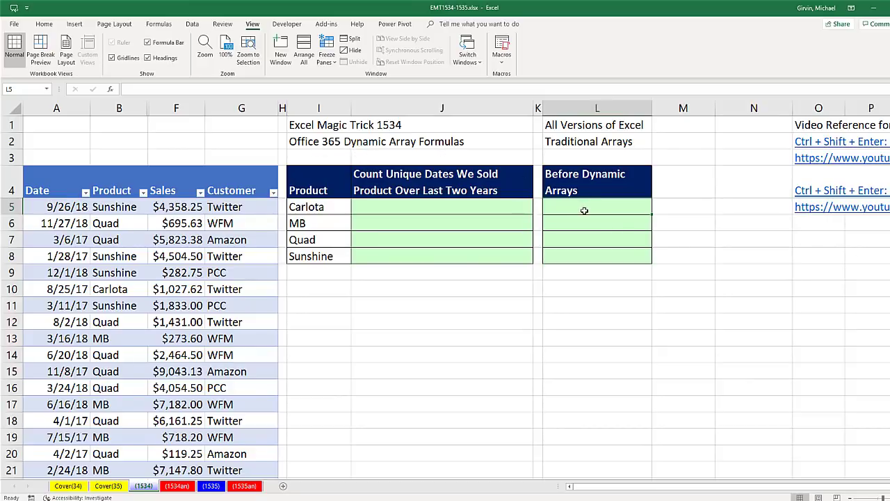
type("=i")
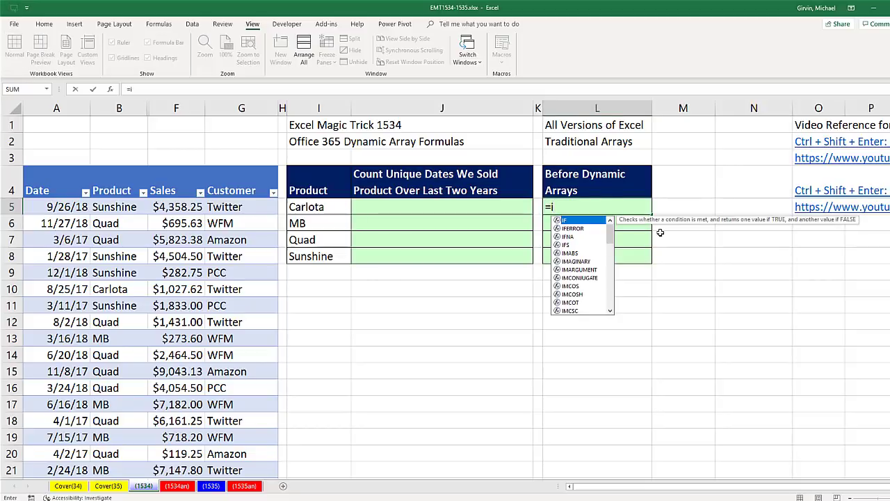
type("f")
key("Tab")
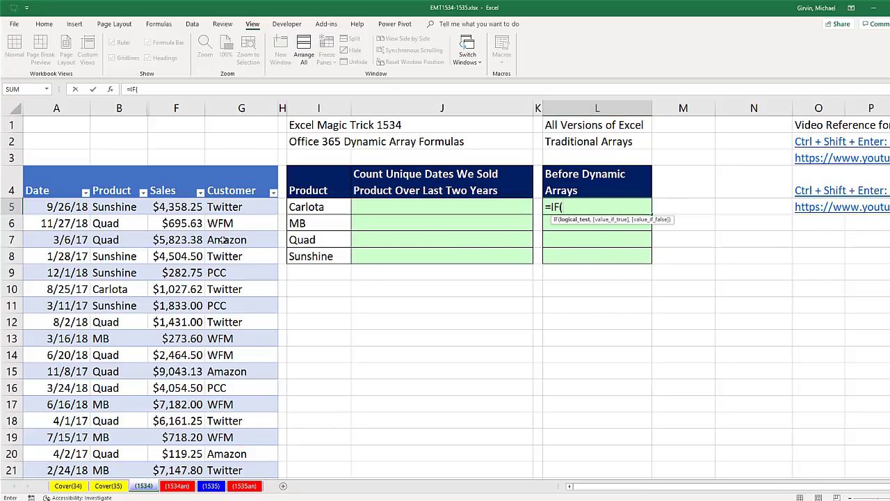
left_click(114, 167)
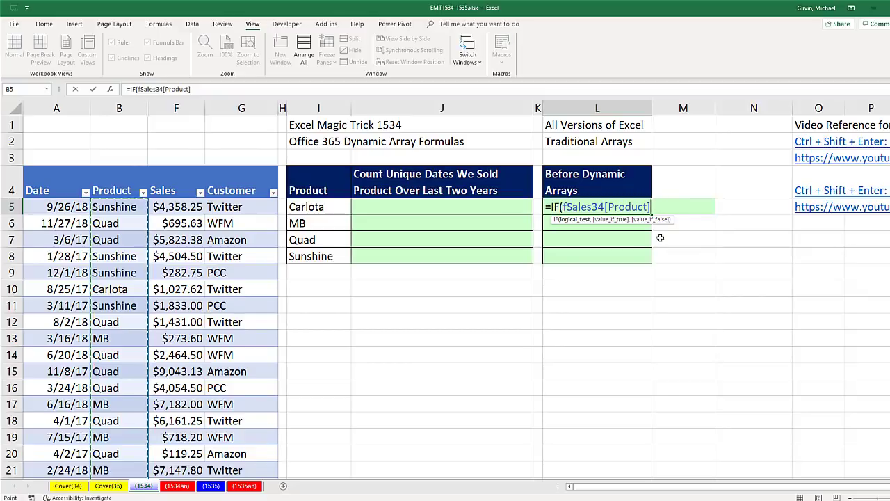
type("=")
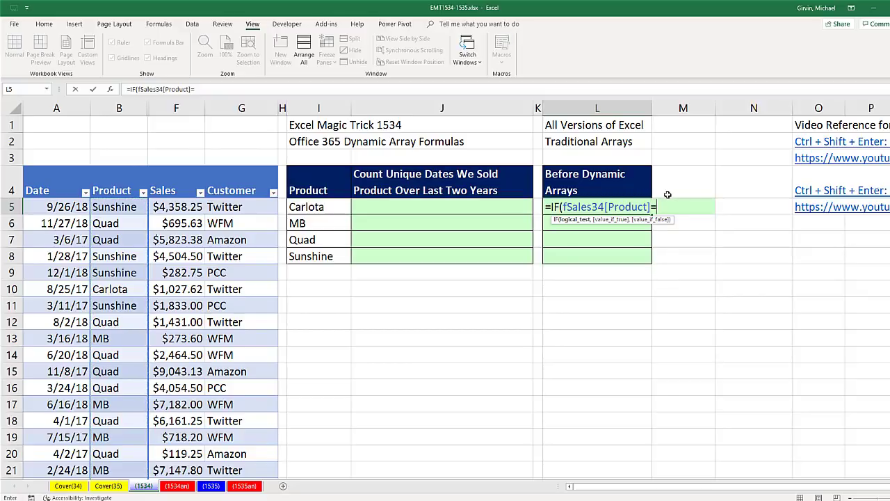
left_click(333, 207)
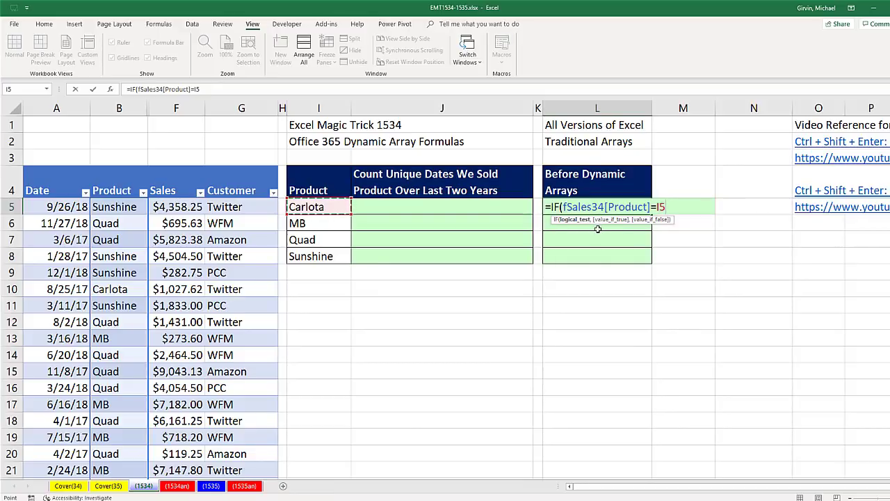
- Return fSales34[Date] for matching rows, preview the array with F9, then restore the formula
type(",")
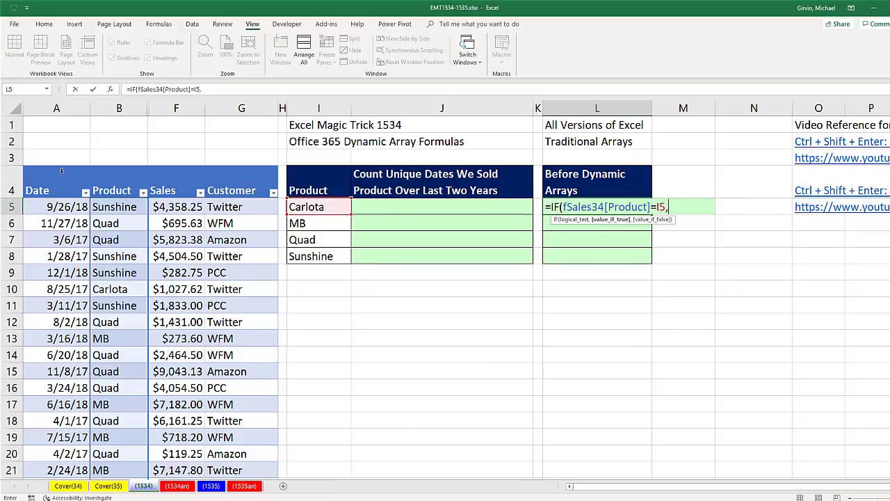
left_click(58, 165)
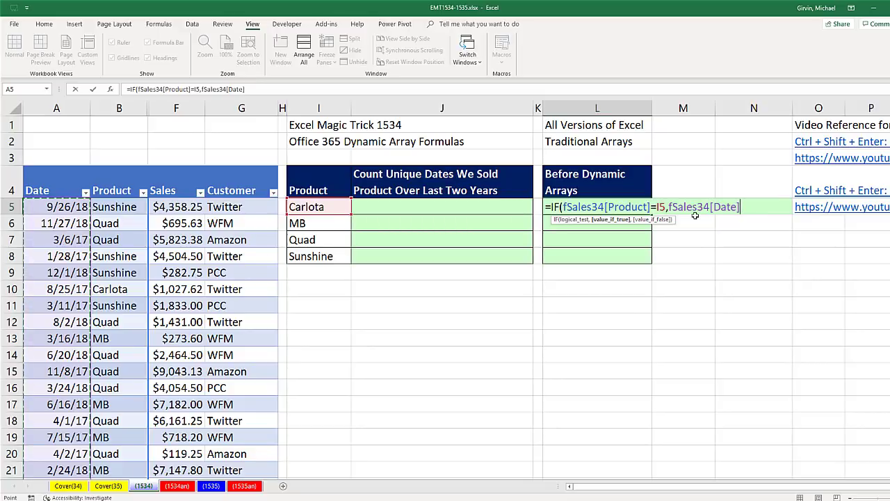
type(")")
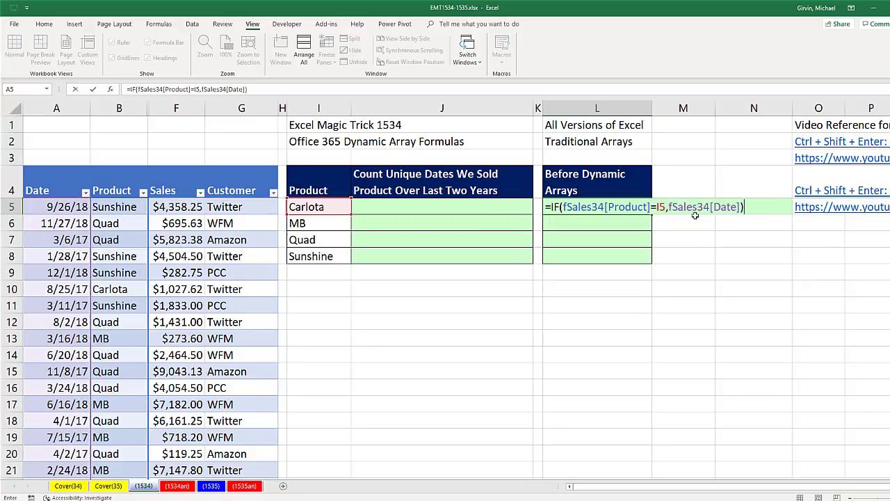
key("F9")
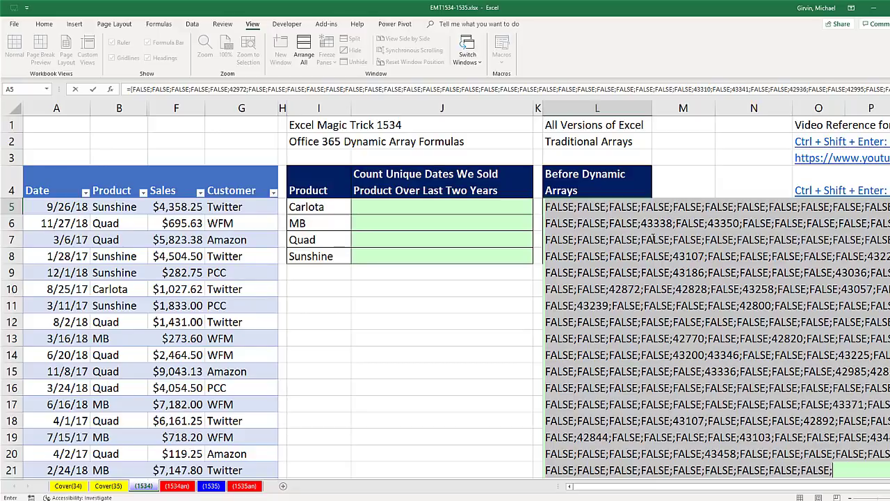
key("ctrl+z")
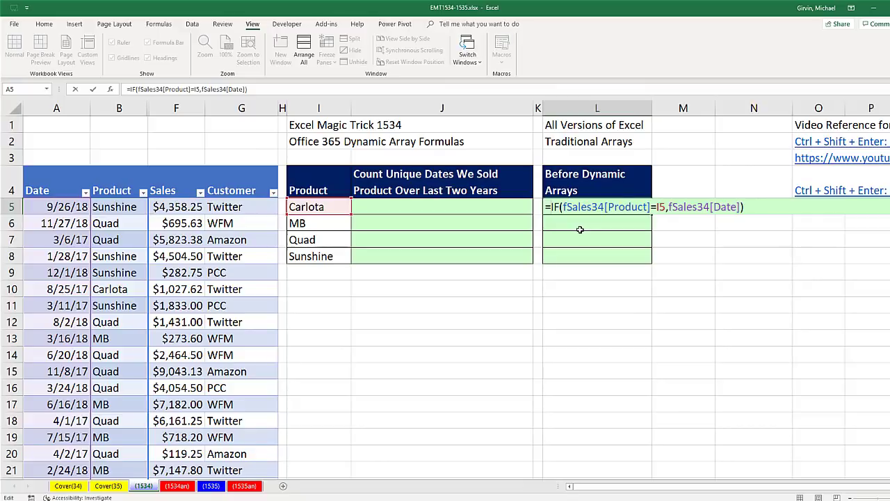
- Wrap the IF in FREQUENCY with fSales34[Date] as bins, preview the counts with F9, then restore
type("FREQUENCY(")
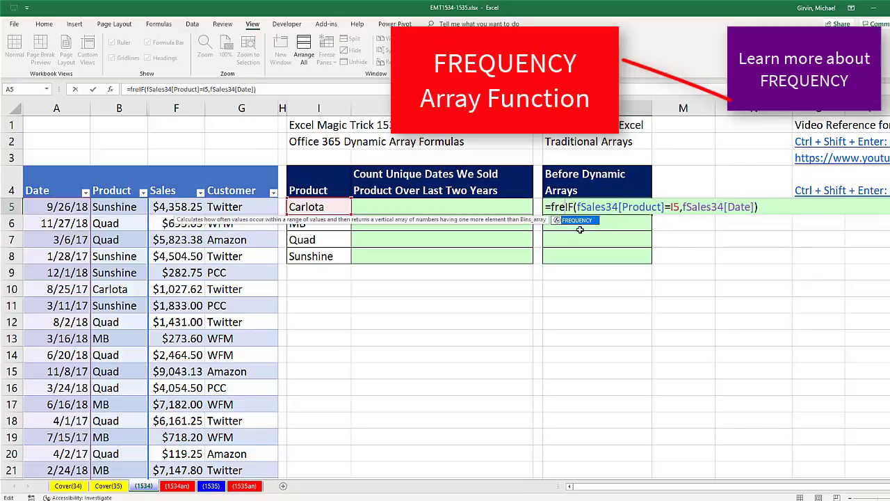
left_click(604, 219)
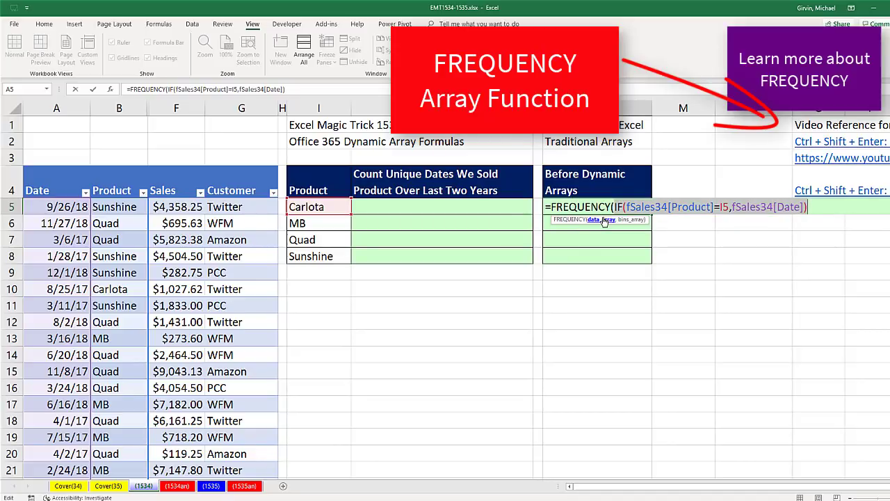
left_click(810, 207)
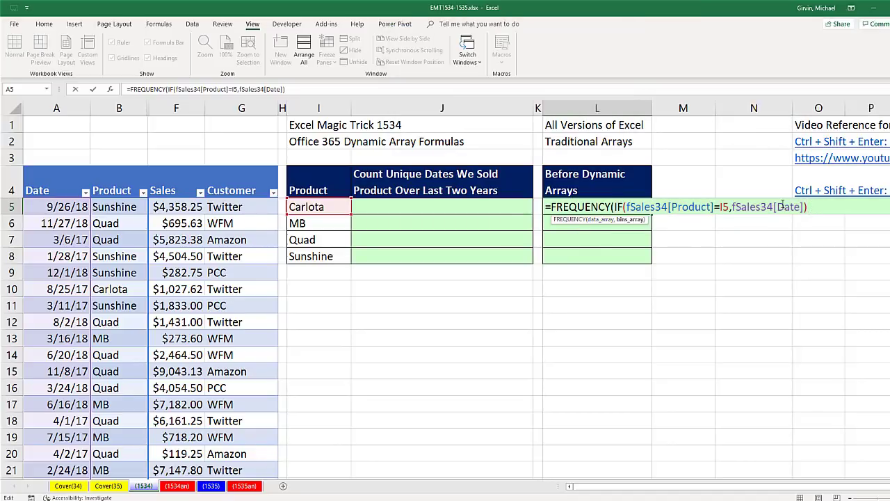
type(",")
left_click(56, 165)
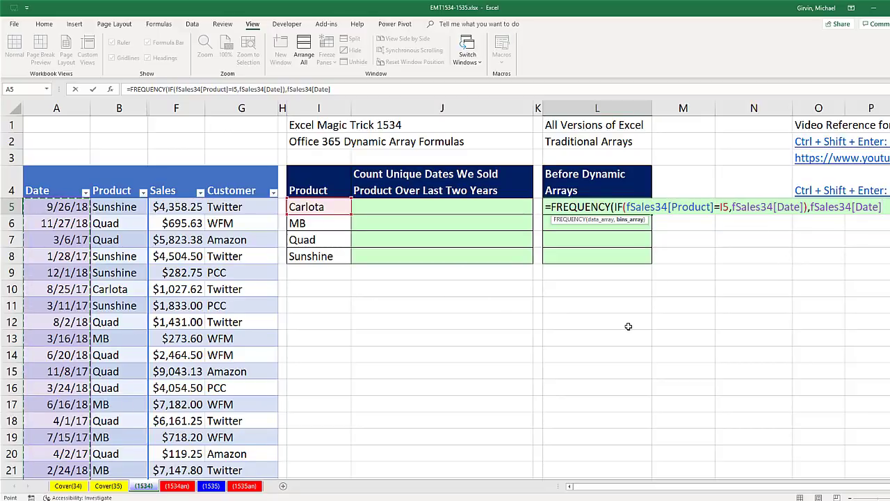
type(")")
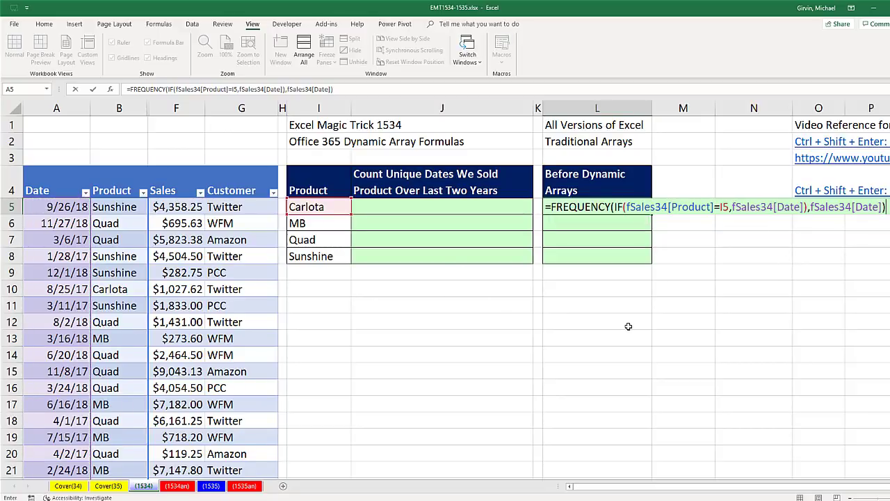
key("F9")
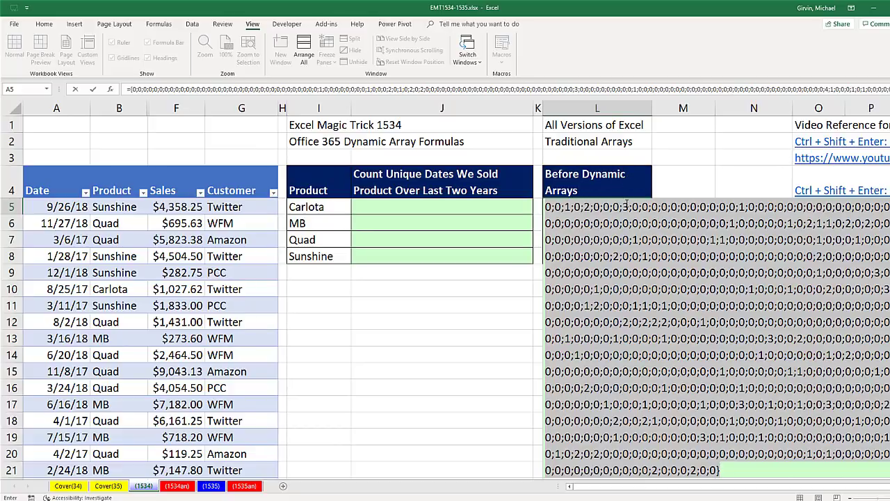
key("ctrl+z")
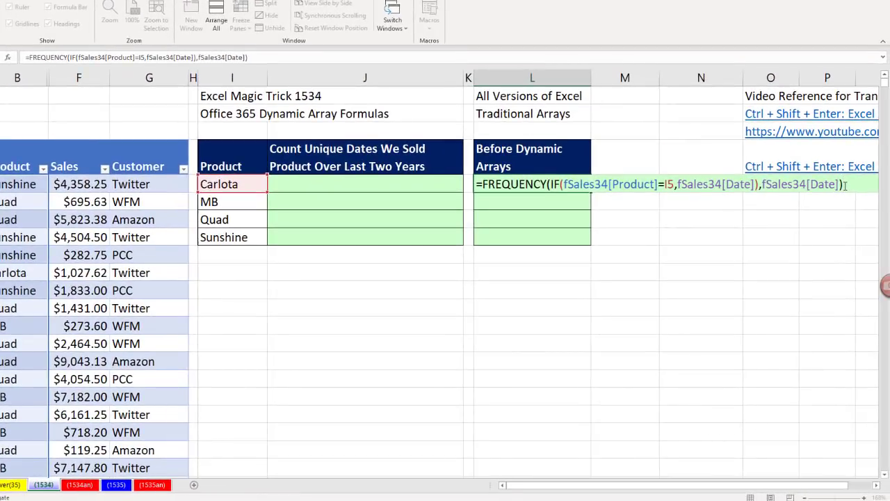
- Test the FREQUENCY counts for >0 and preview the TRUE/FALSE array with F9, then restore
type("0")
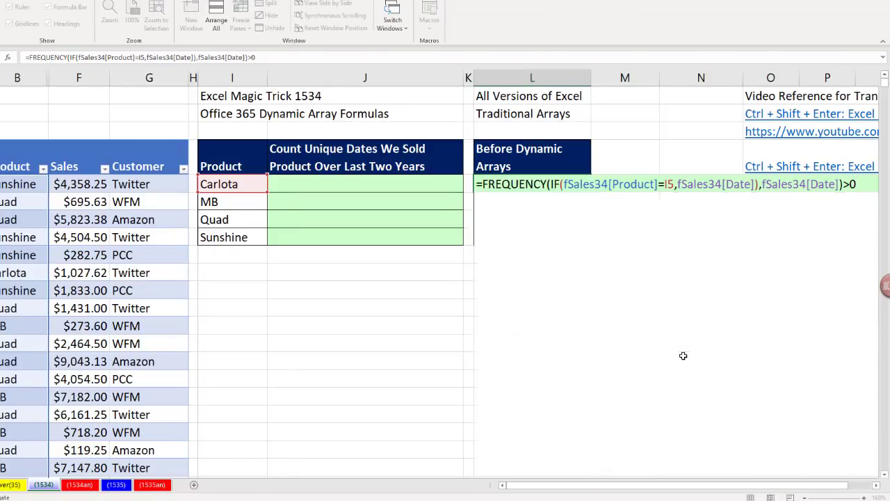
key("F9")
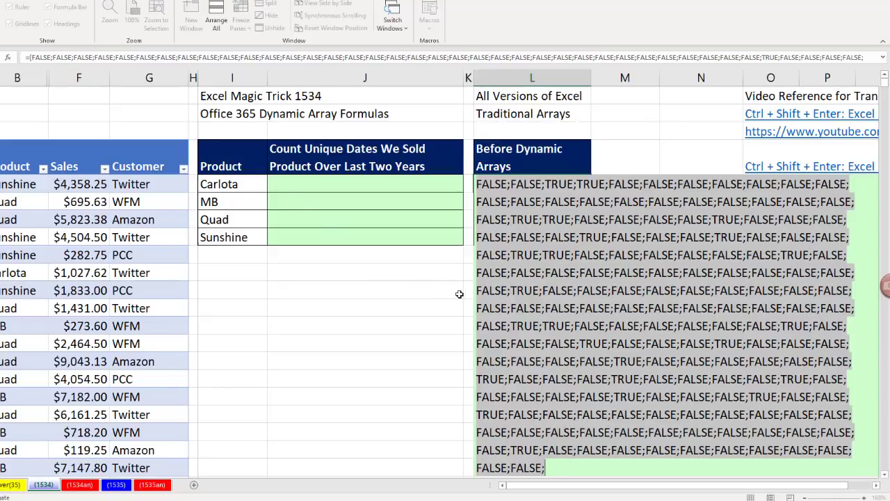
key("ctrl+z")
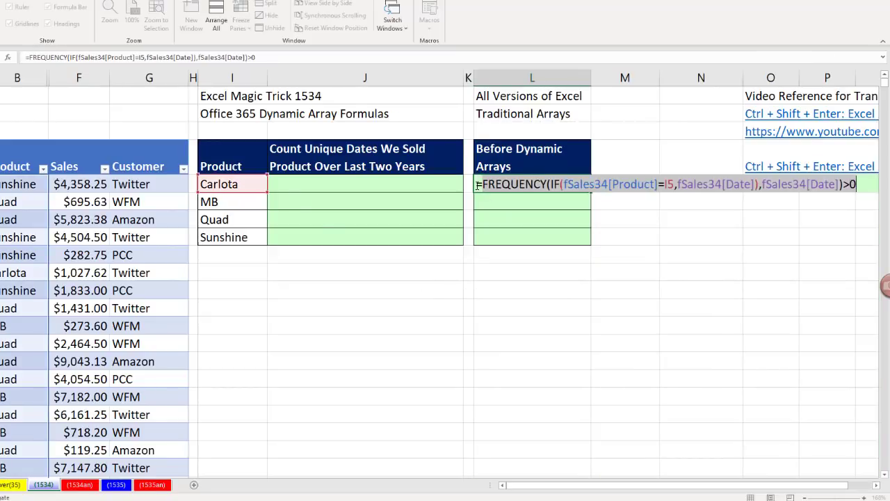
- Wrap the >0 test in --( ) to get a 1/0 array, preview it, then restore
left_click(484, 187)
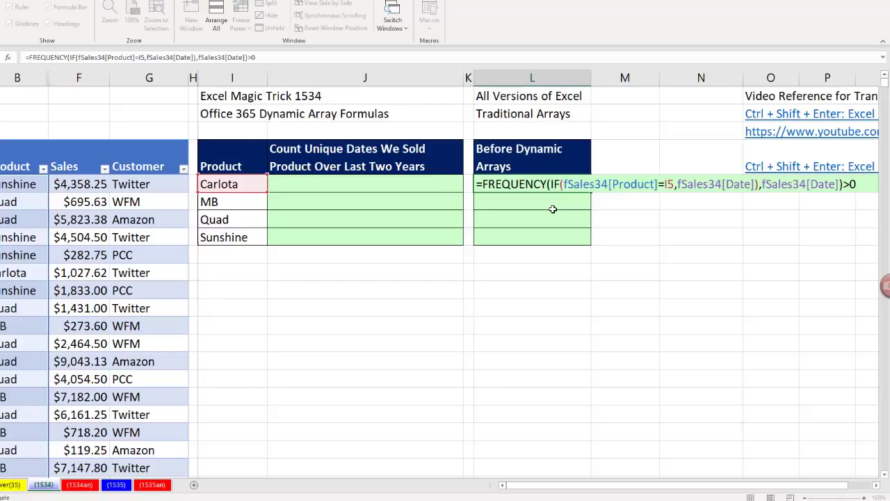
type("--")
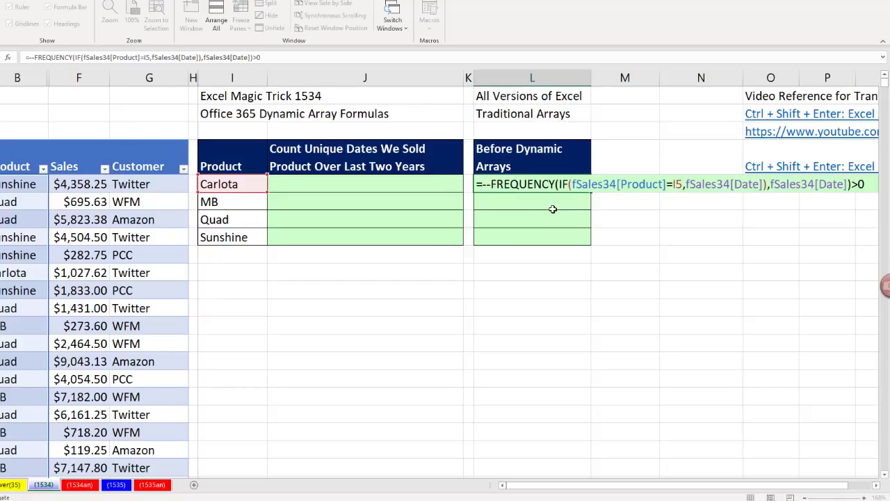
type("(")
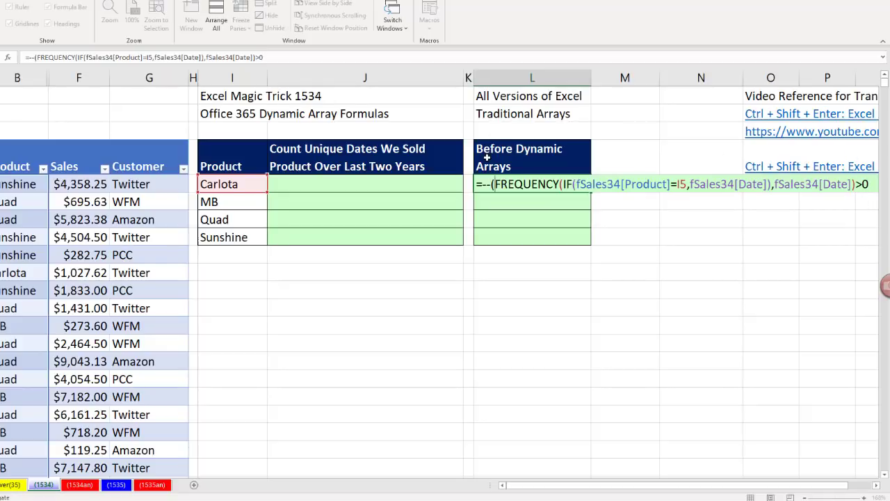
left_click(872, 185)
type(")")
key("F9")
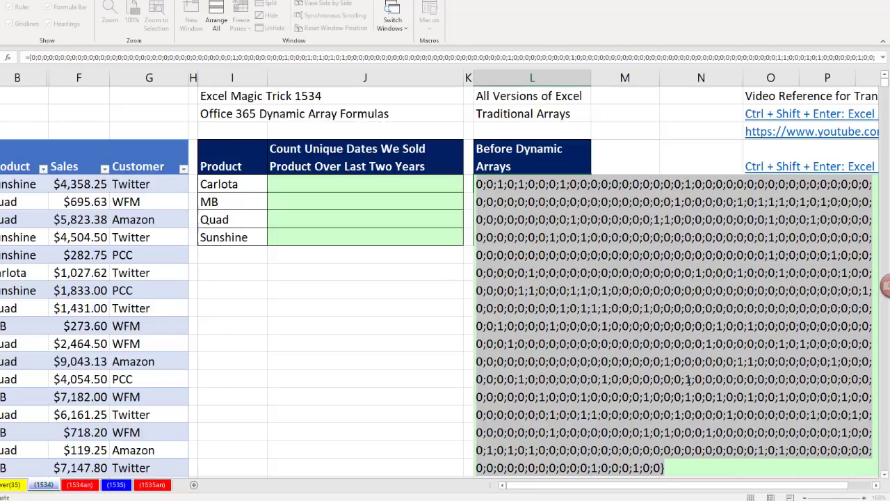
key("ctrl+z")
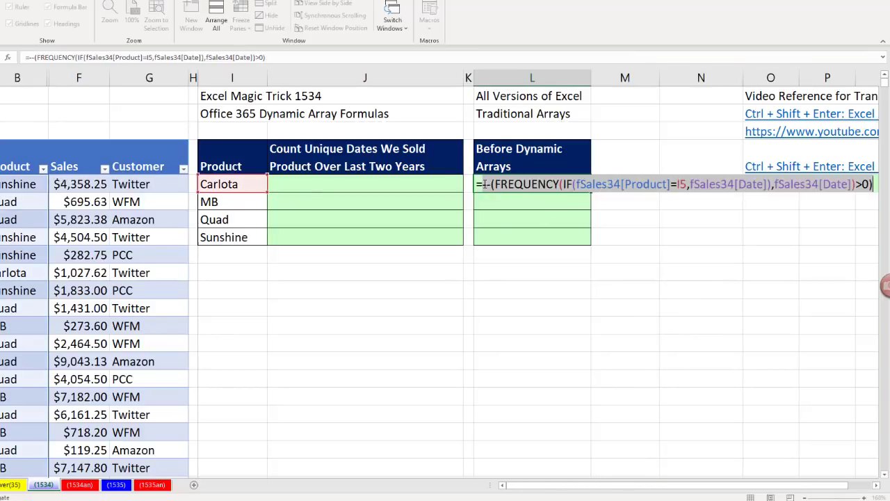
- Wrap L5's formula in SUM and enter it as an array formula, returning 369
left_click(484, 185)
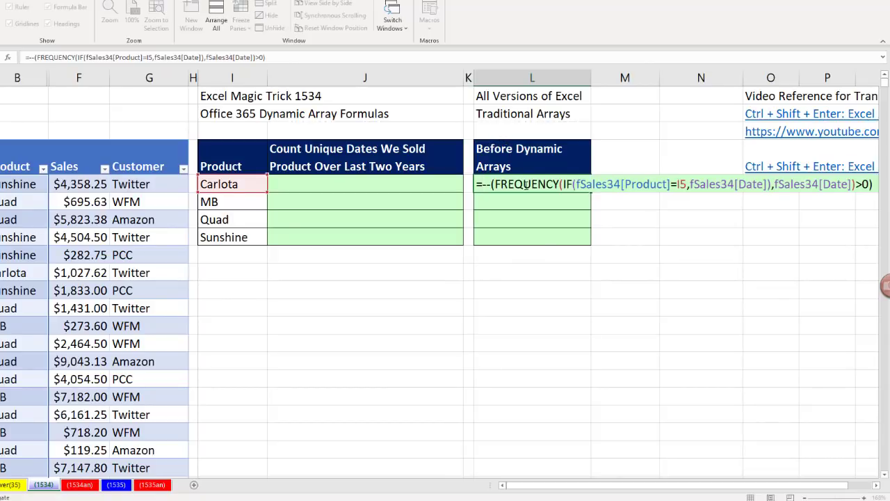
type("sum")
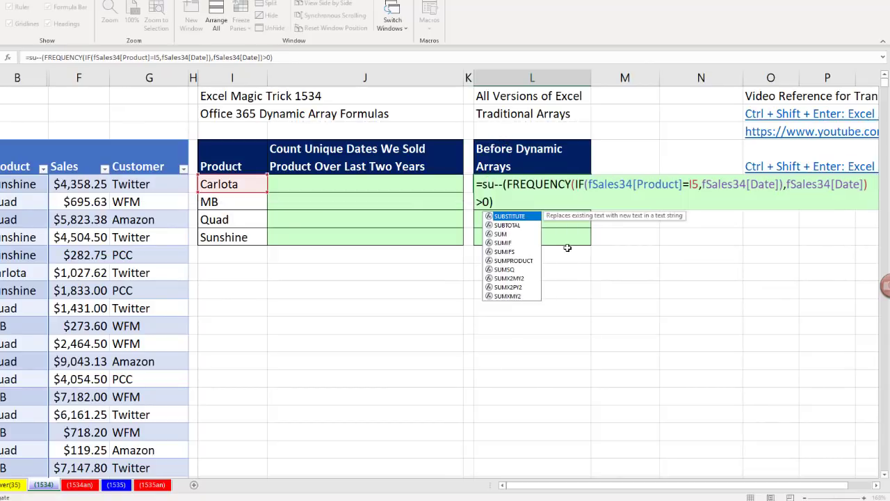
key("Tab")
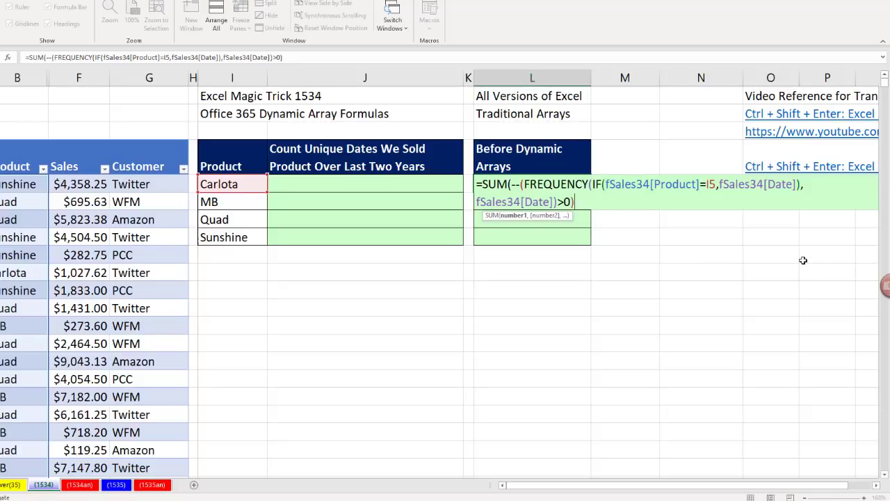
type(")")
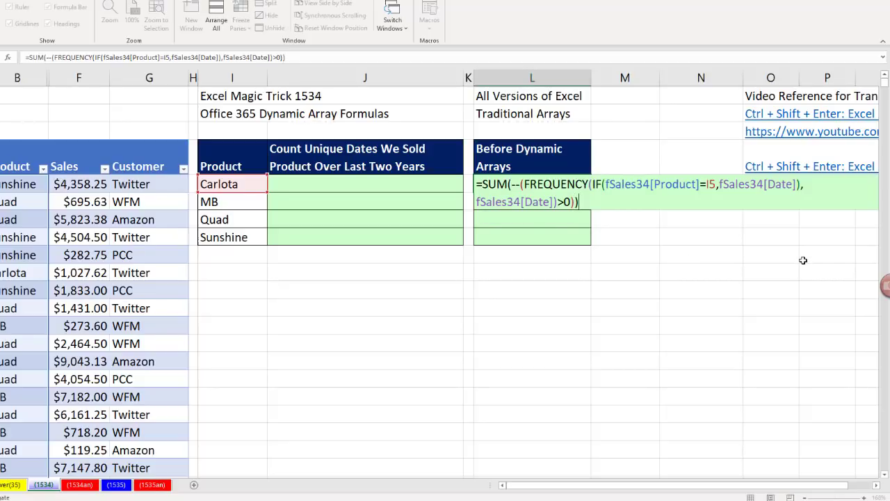
key("ctrl+shift+Return")
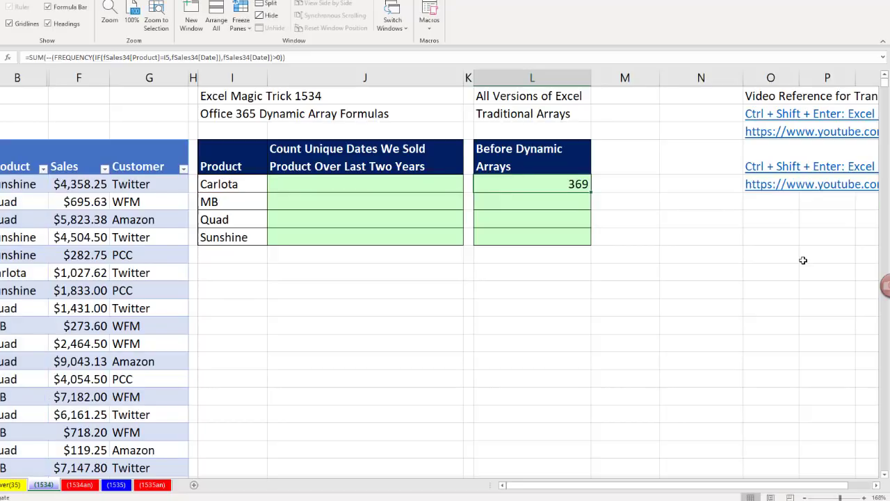
- Fill L5's formula down to L8 (387, 500, 622) and check L8's references
left_click_drag(591, 209, 591, 245)
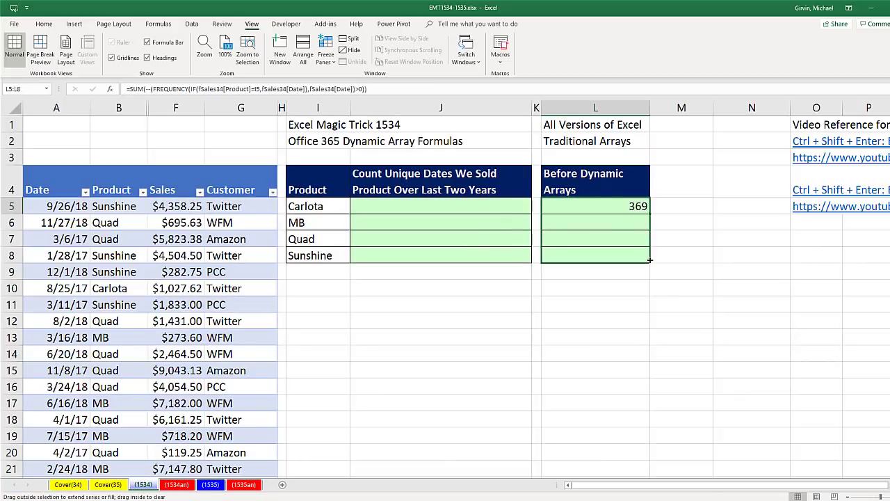
left_click_drag(649, 260, 649, 260)
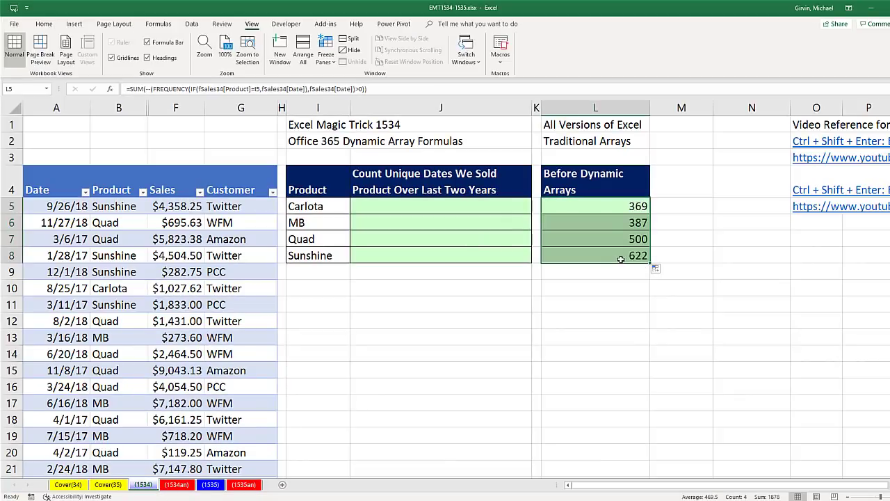
left_click(618, 260)
key("F2")
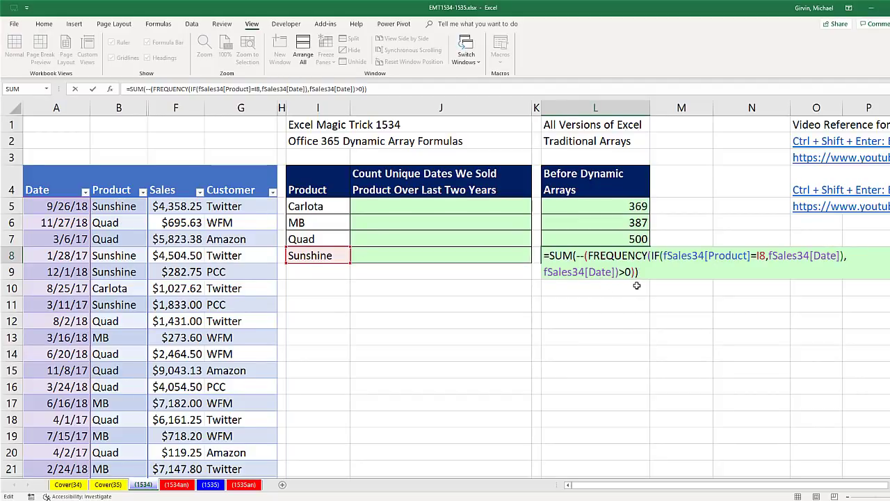
key("Escape")
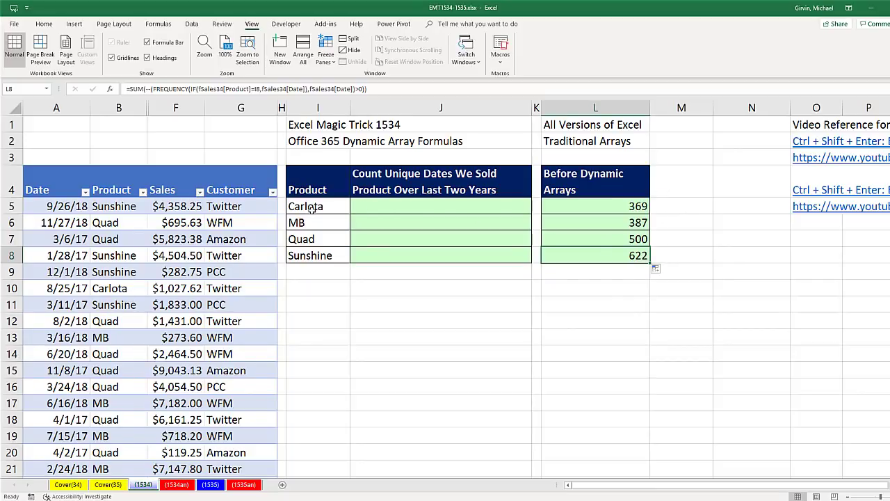
- Enter =FILTER(fSales34[Date],fSales34[Product]=I5) in J5 so Carlota's sale dates spill down
left_click(387, 205)
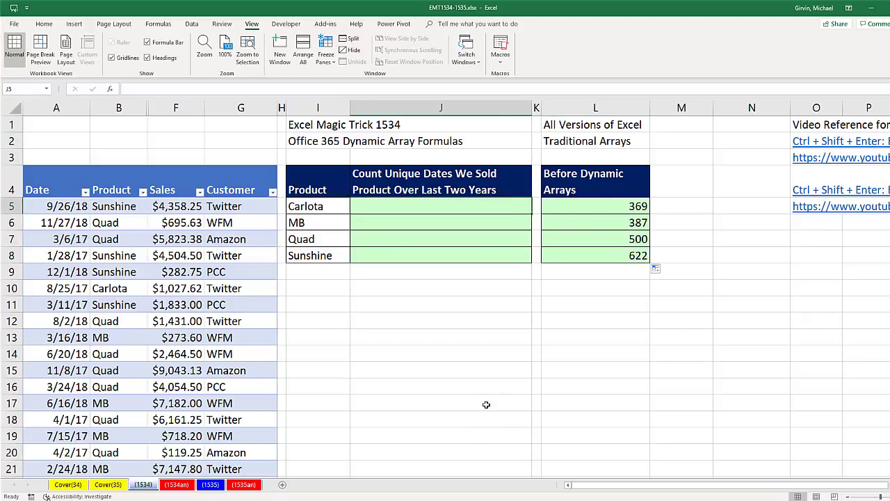
type("=fil")
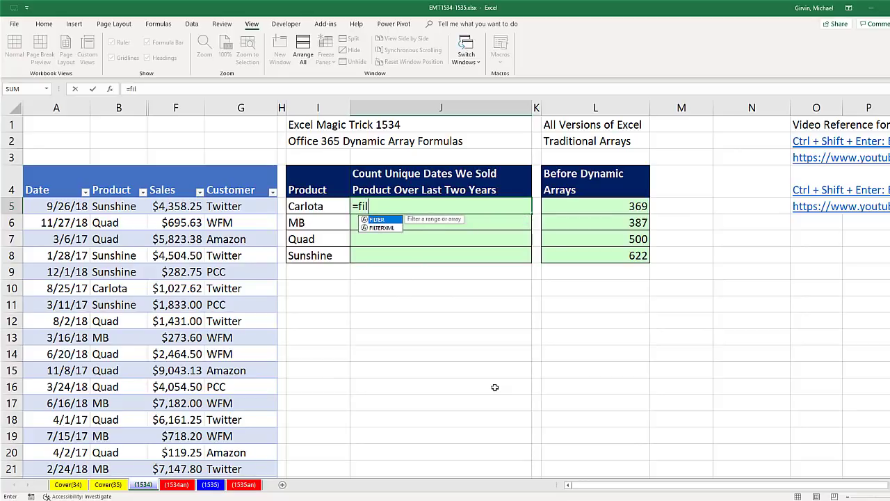
key("Tab")
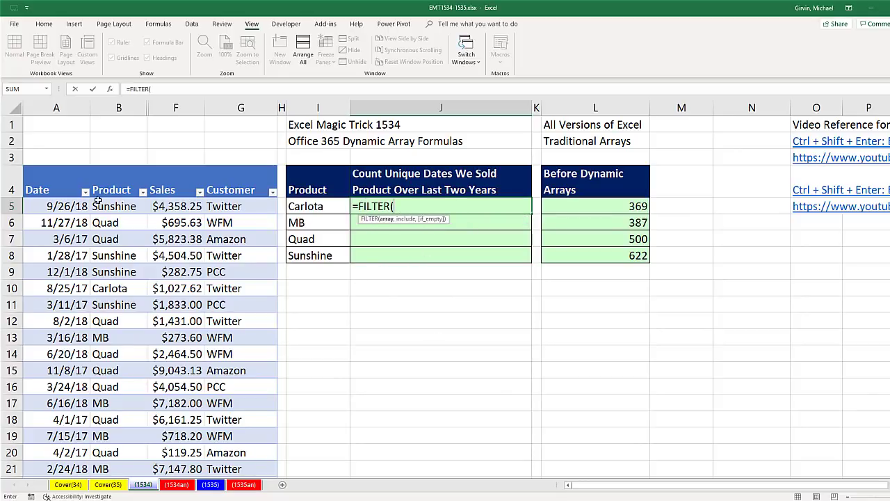
left_click(61, 165)
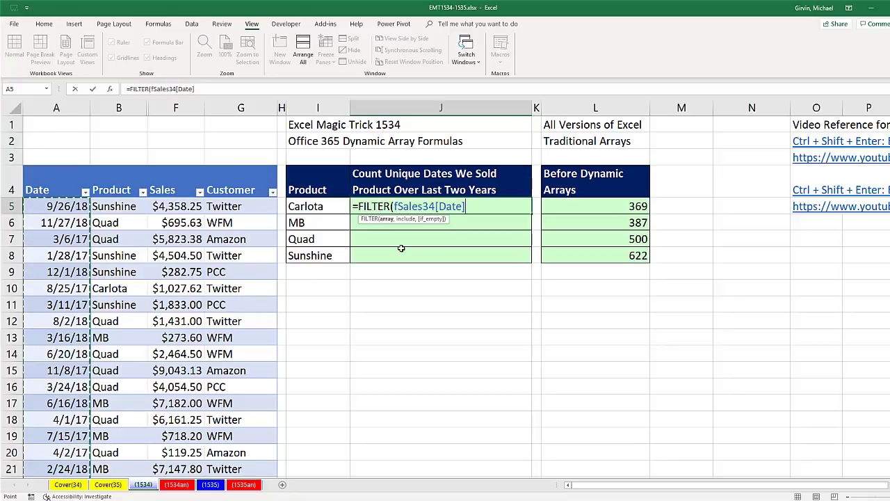
type(",")
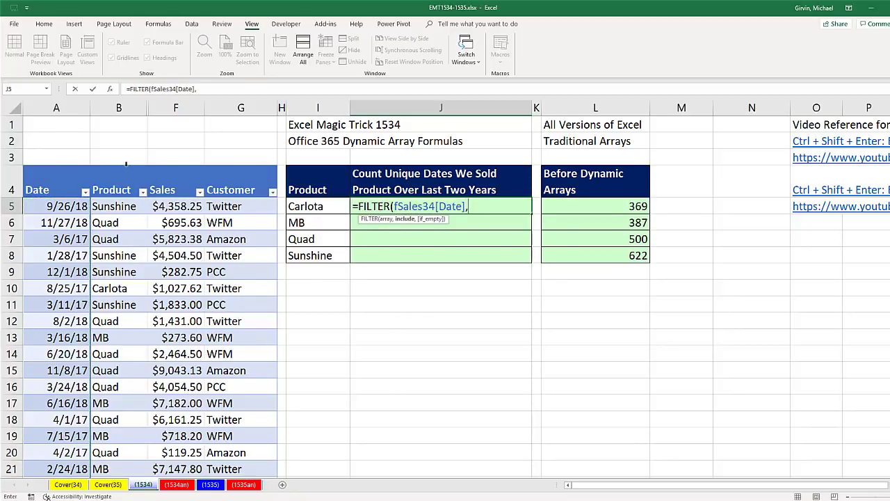
left_click(126, 164)
type("=")
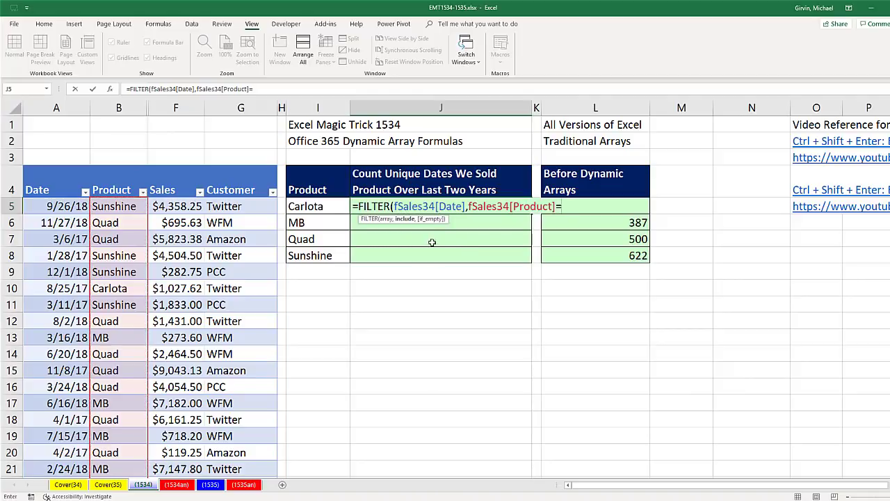
key("Left")
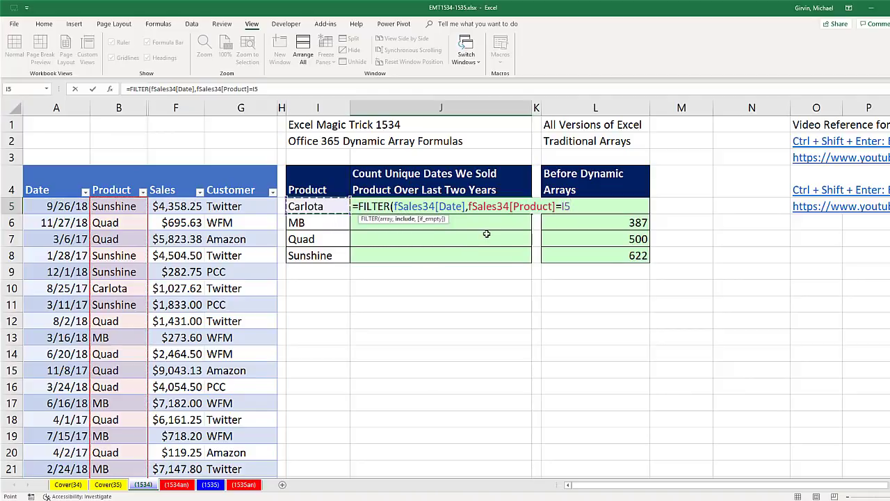
type(")")
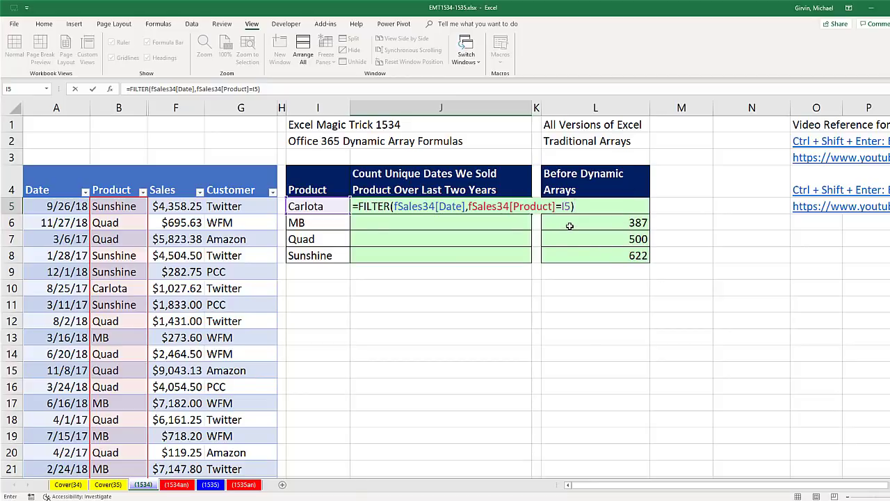
key("Return")
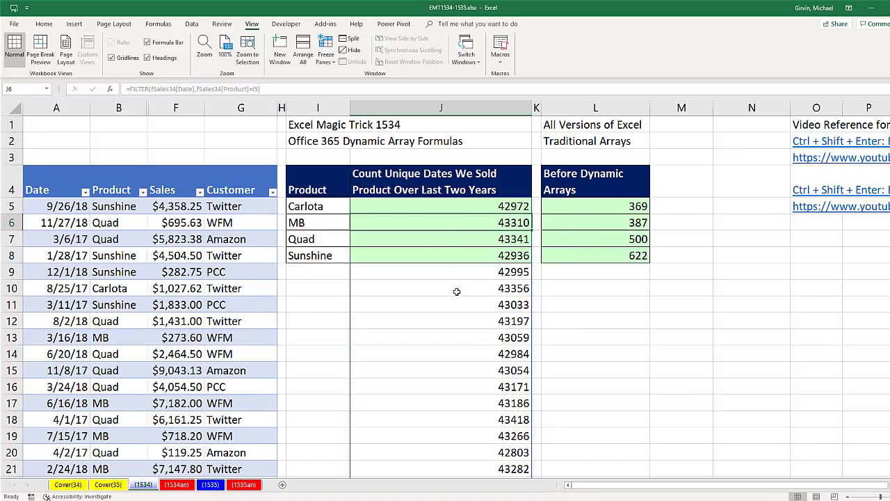
- Change J5 to =UNIQUE(FILTER(fSales34[Date],fSales34[Product]=I5)) so only distinct dates spill
left_click(442, 208)
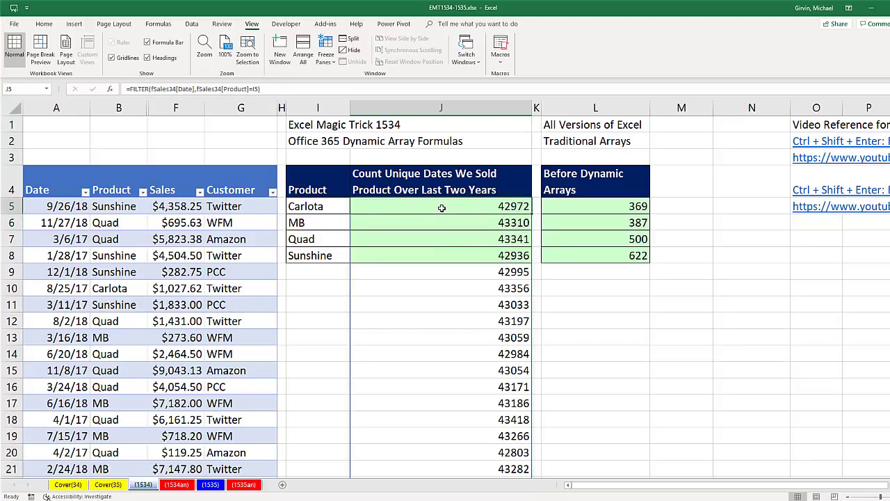
key("F2")
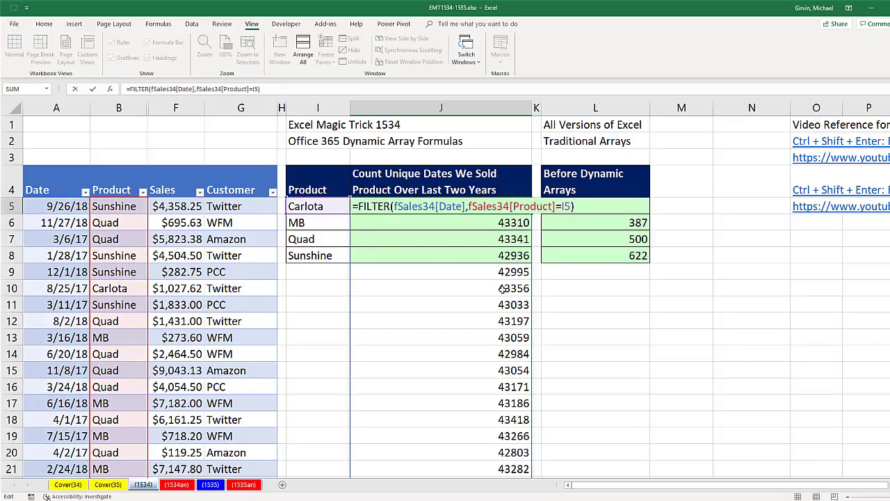
key("Home")
key("Right")
type("uni")
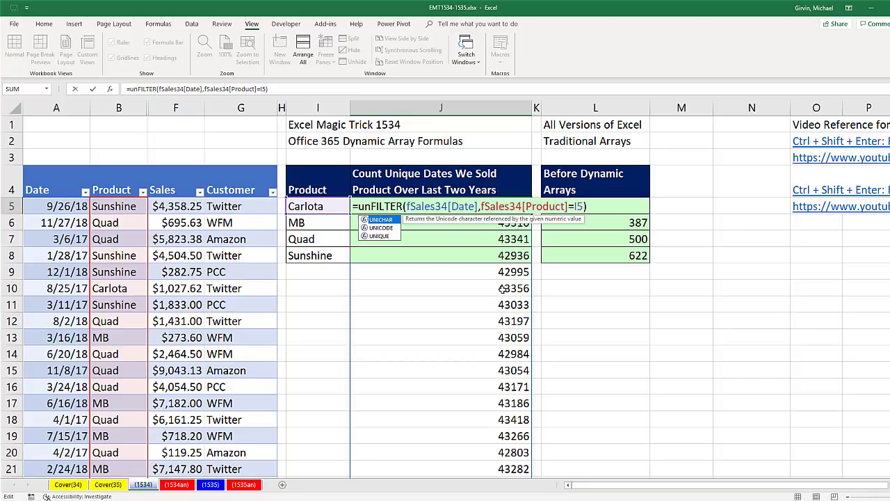
type("q")
key("Tab")
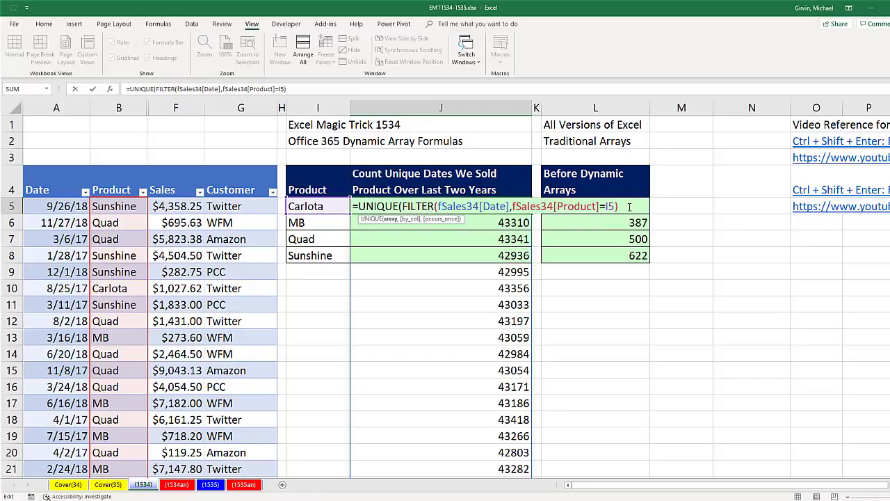
type(")")
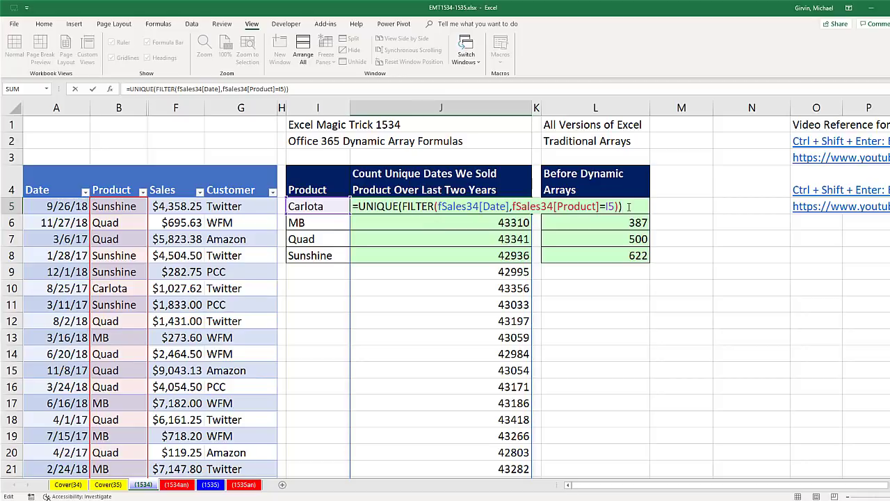
key("Return")
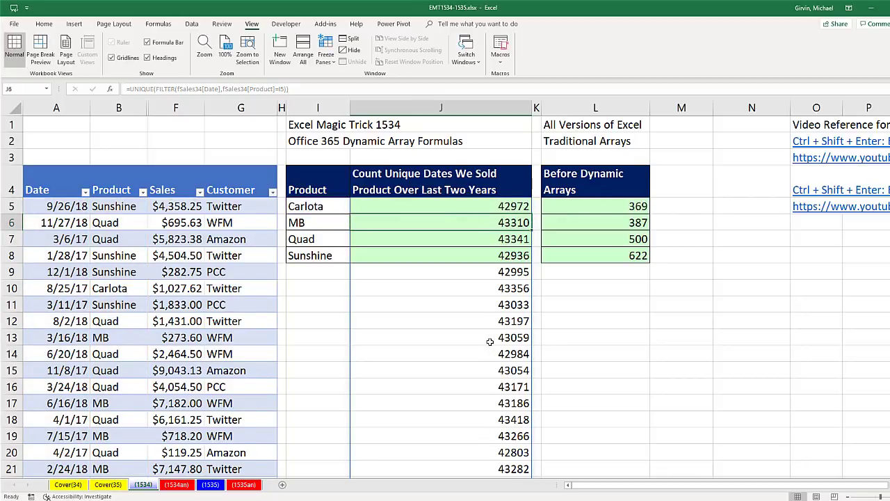
scroll(489, 341, "down", 5)
scroll(461, 342, "up", 5)
- Wrap J5's UNIQUE(FILTER()) formula in COUNT, returning 369 like L5
double_click(390, 206)
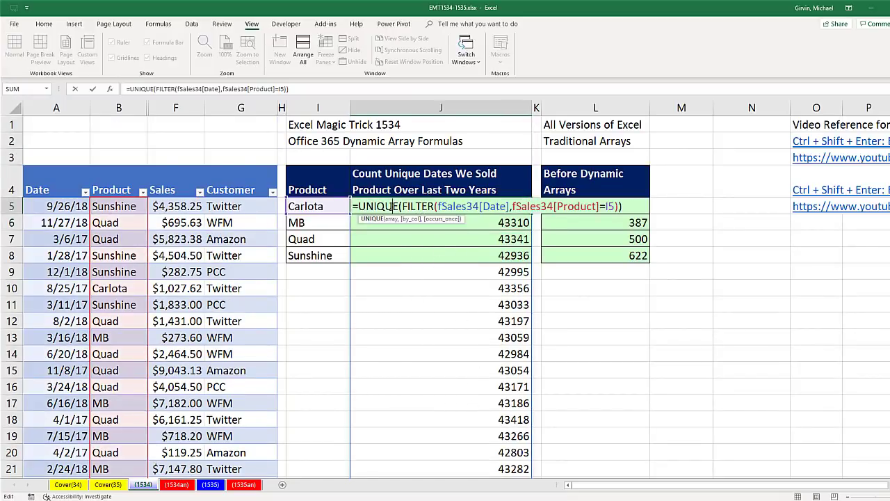
left_click(359, 206)
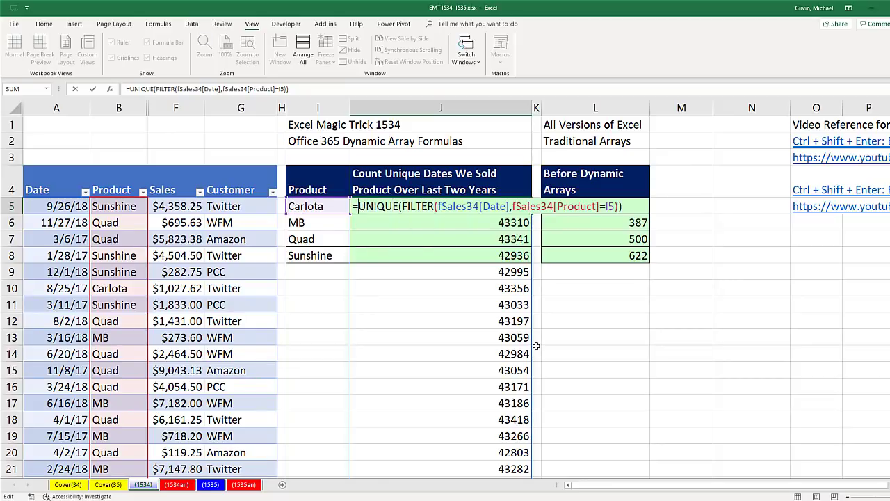
type("count")
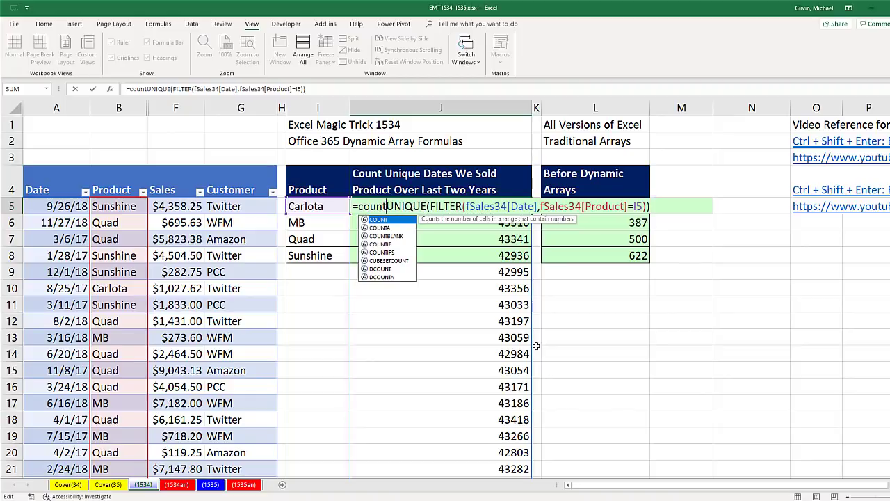
key("Tab")
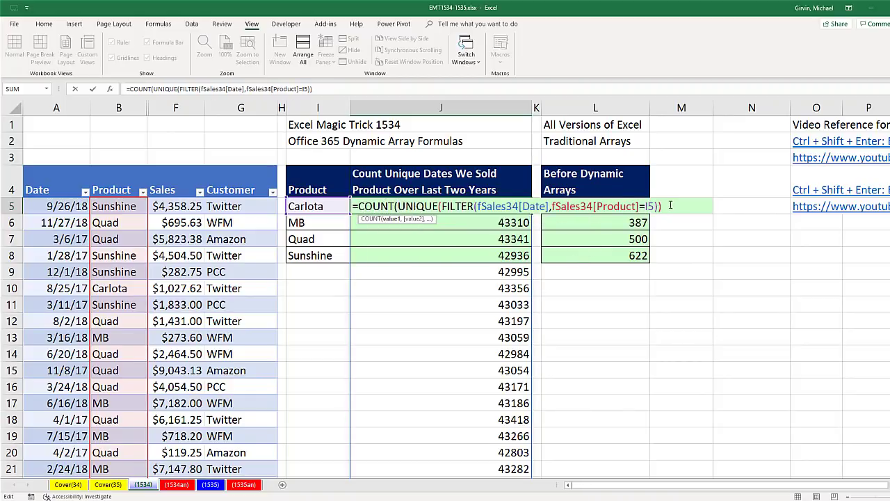
left_click(671, 206)
type(")")
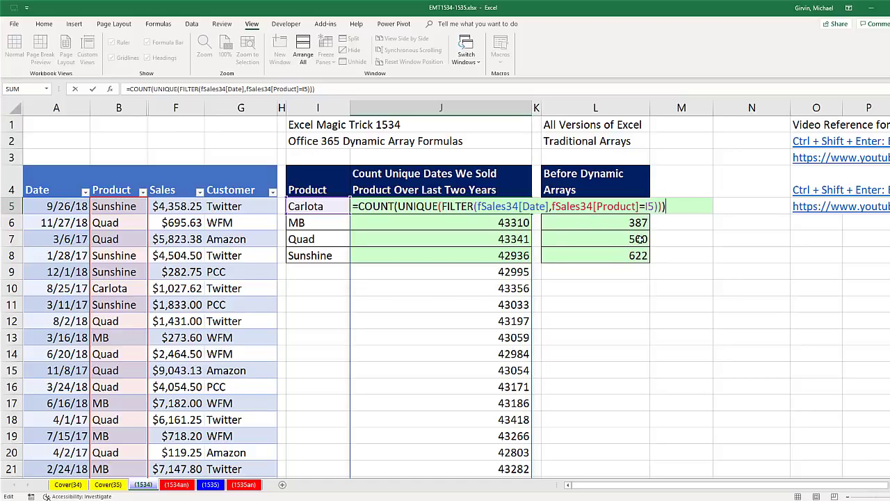
key("Return")
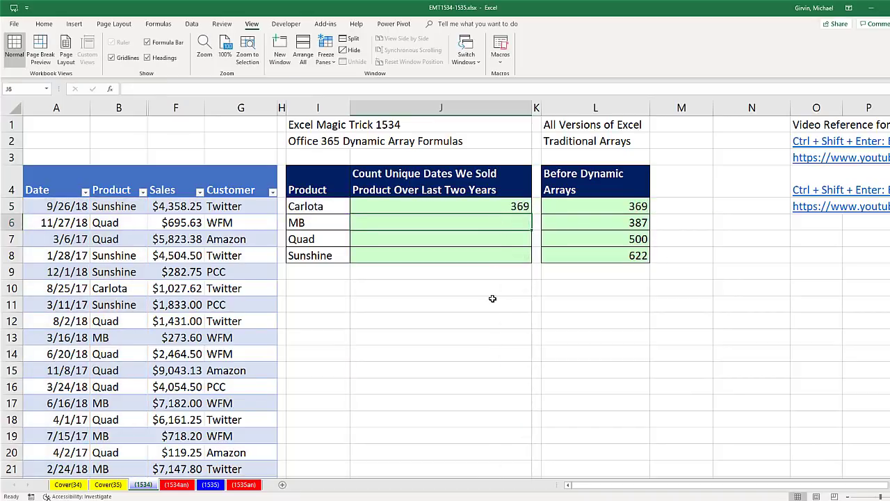
- Replace COUNT with ROWS in J5 and fill down to J8, giving 369, 387, 500 and 622
left_click(482, 206)
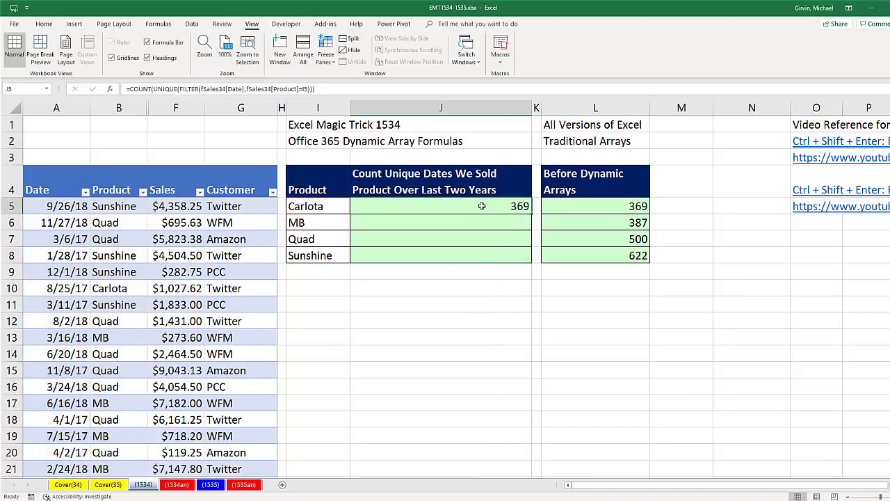
key("F2")
double_click(393, 204)
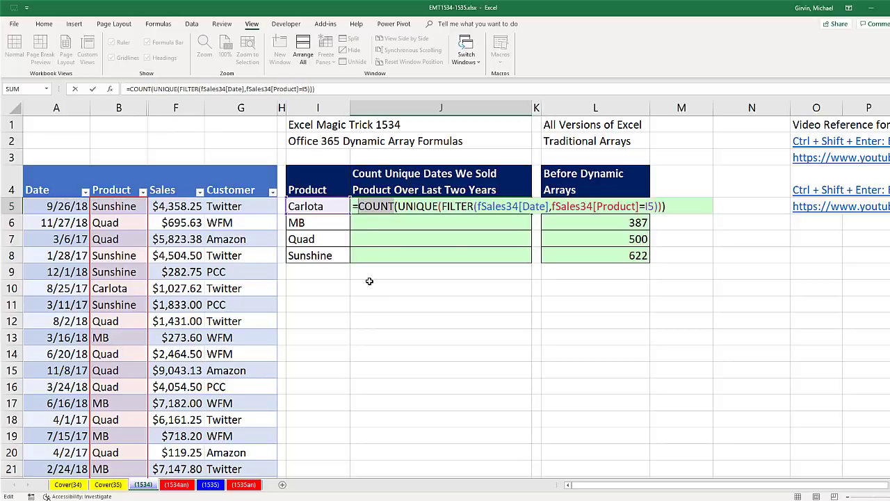
type("rows")
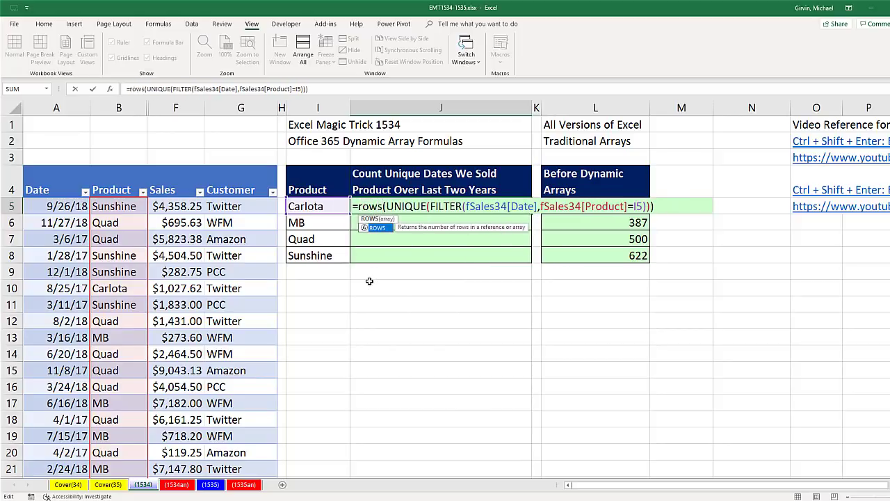
key("Tab")
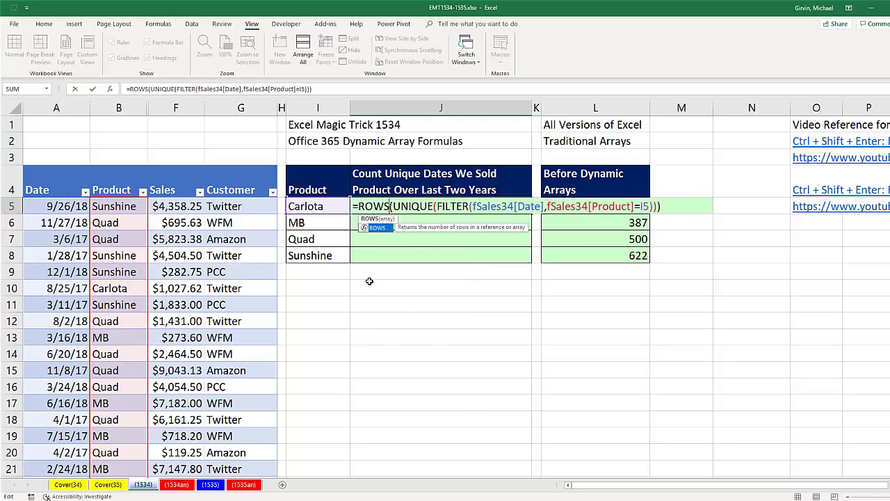
left_click(662, 206)
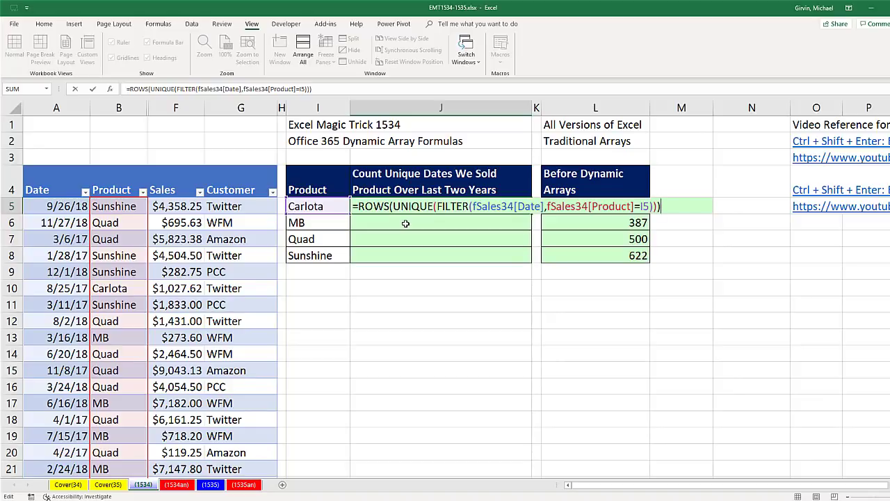
key("ctrl+Return")
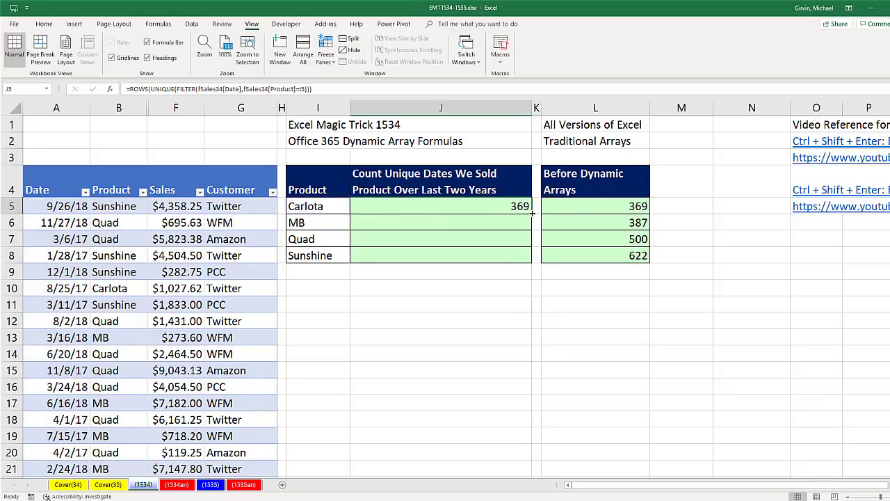
left_click_drag(531, 214, 533, 259)
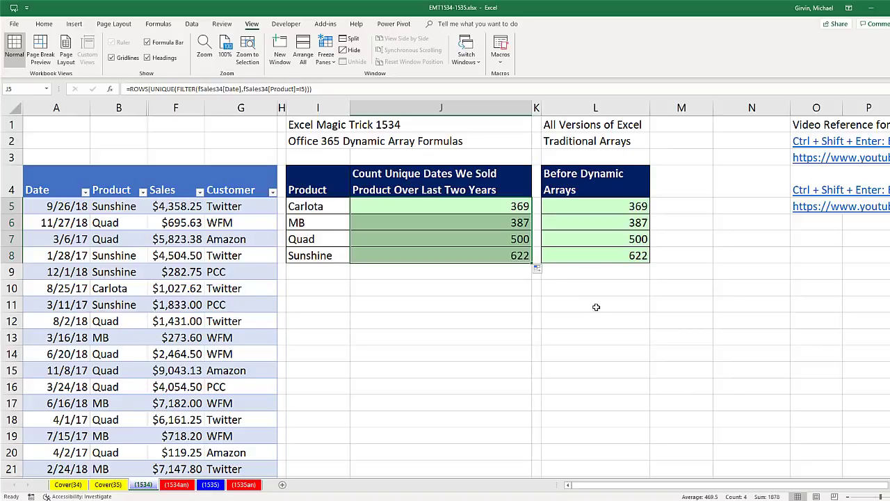
- Inspect L8's SUM/FREQUENCY formula, then J8's =ROWS(UNIQUE(FILTER(...I8))) formula, both returning 622
double_click(588, 256)
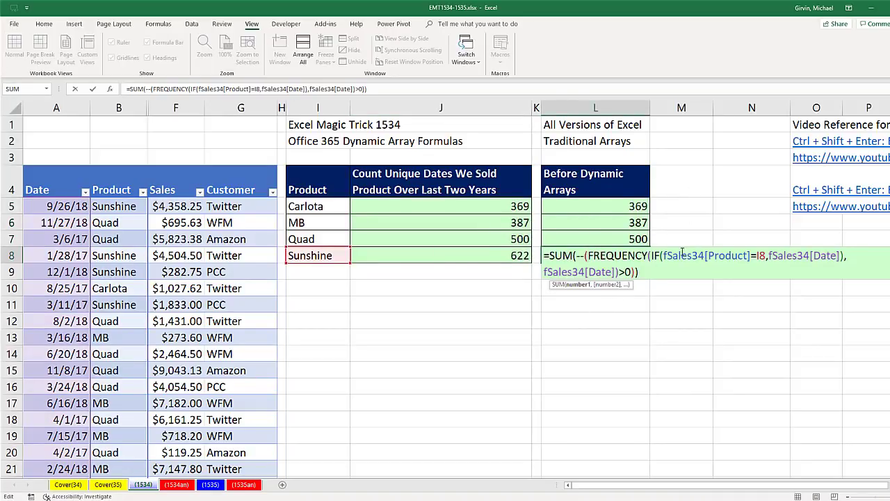
key("Left")
key("Escape")
double_click(498, 258)
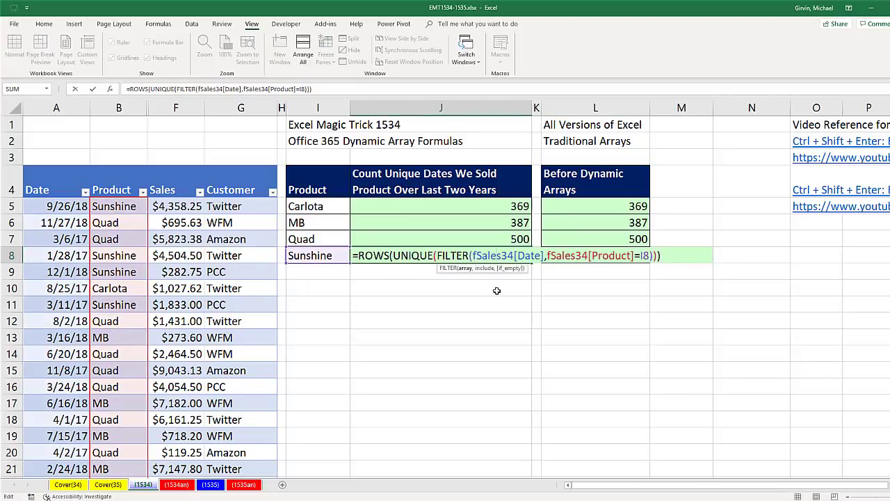
left_click(455, 255)
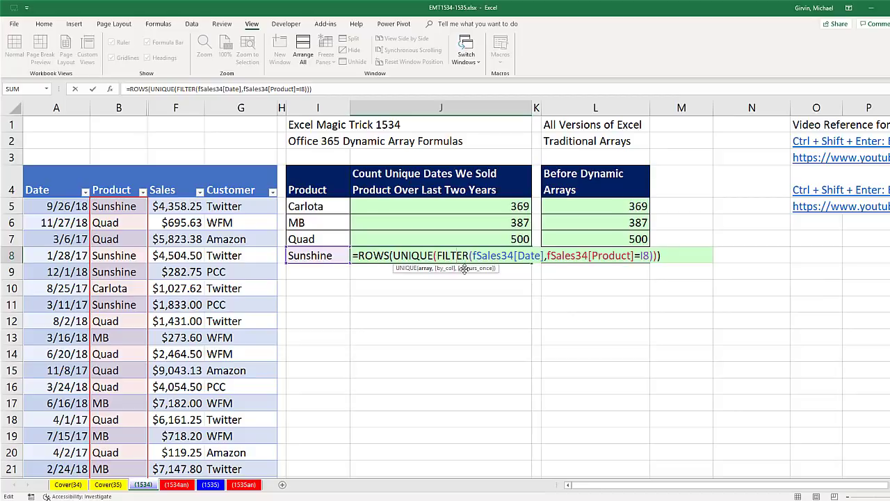